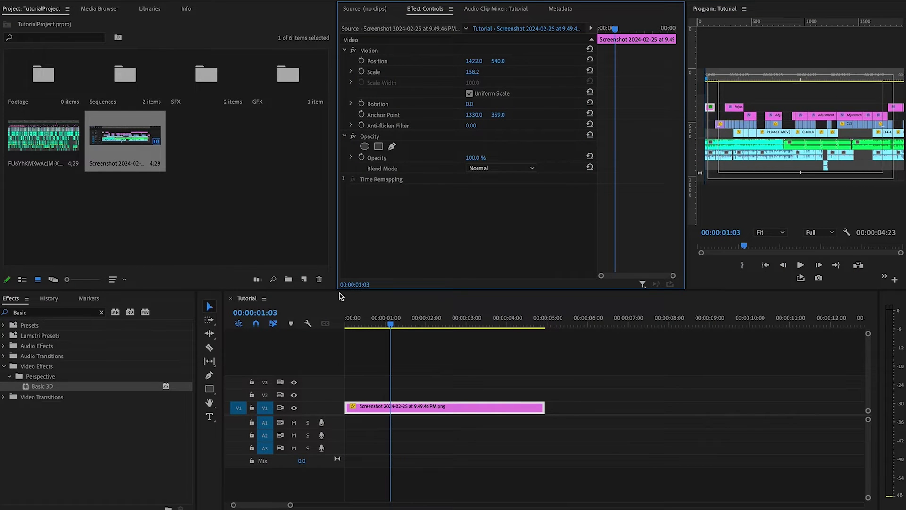
Find Basic 3D in the Effects panel and apply it to the screenshot clip
{"action": "left_click", "coordinate": [66, 312]}
{"action": "key", "text": "ctrl+a"}
{"action": "key", "text": "BackSpace"}
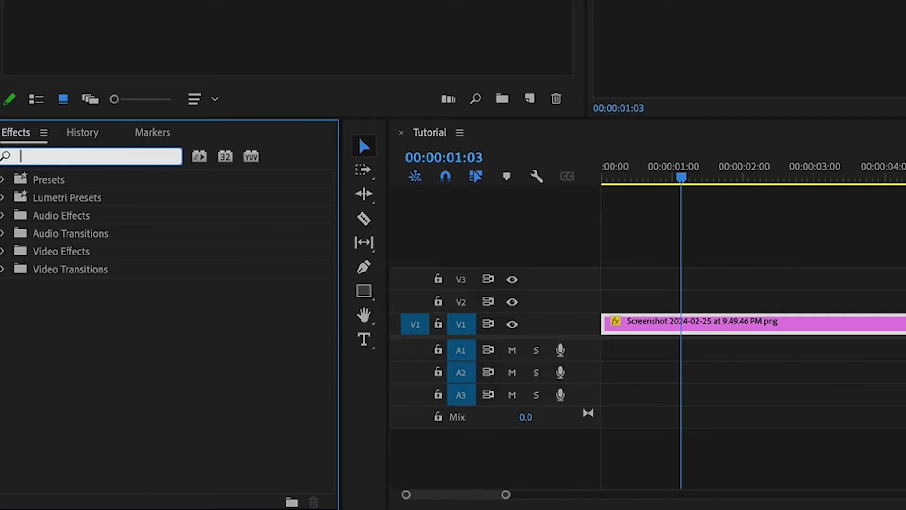
{"action": "type", "text": "Basic"}
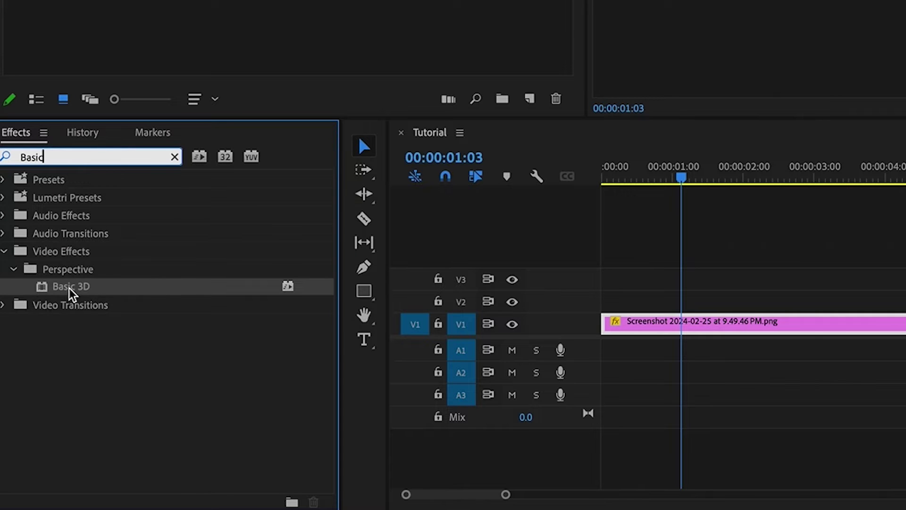
{"action": "left_click_drag", "start_coordinate": [572, 308], "coordinate": [724, 323]}
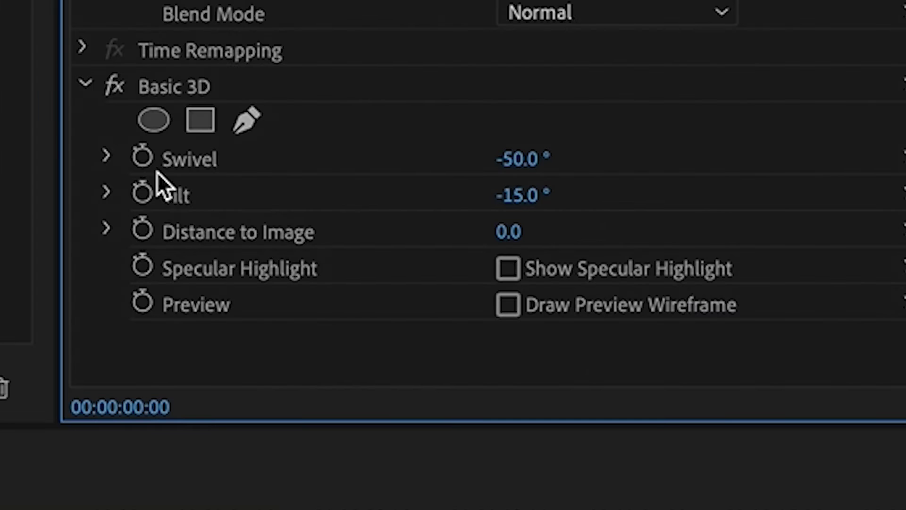
Add starting keyframes for Swivel, Tilt, Position and Scale, with Scale at 187.2
{"action": "left_click", "coordinate": [143, 158]}
{"action": "left_click", "coordinate": [142, 194]}
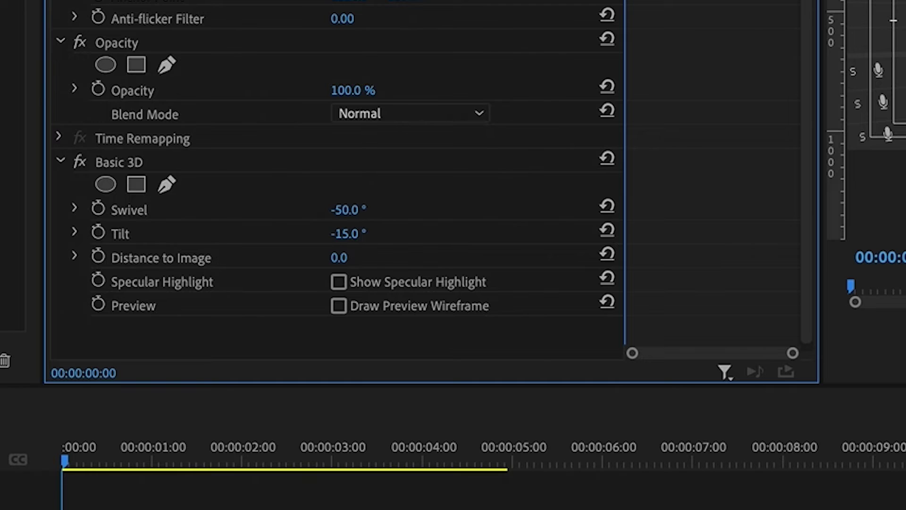
{"action": "left_click", "coordinate": [67, 125]}
{"action": "left_click", "coordinate": [68, 155]}
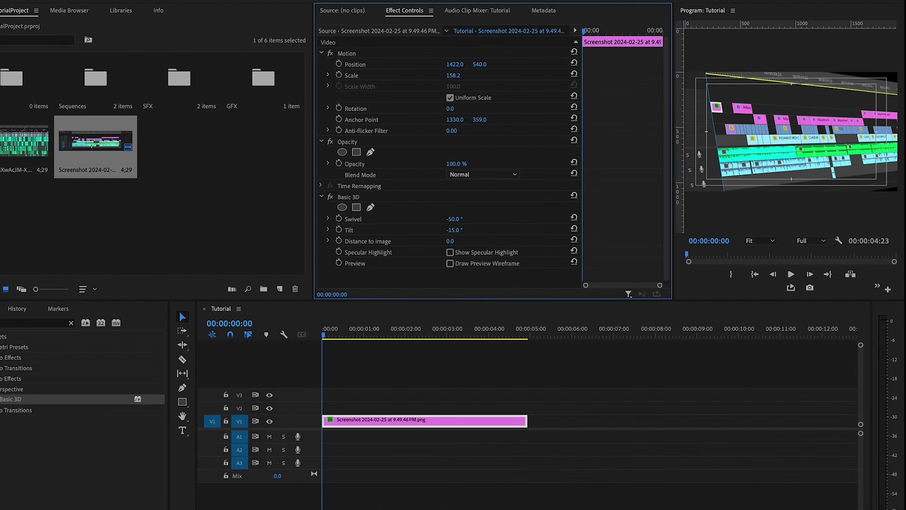
{"action": "left_click_drag", "start_coordinate": [453, 75], "coordinate": [495, 64]}
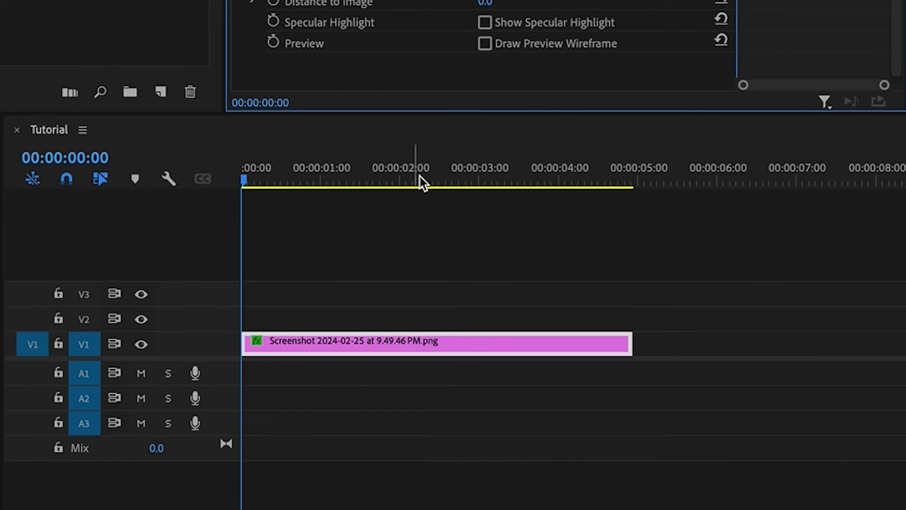
{"action": "left_click", "coordinate": [422, 181]}
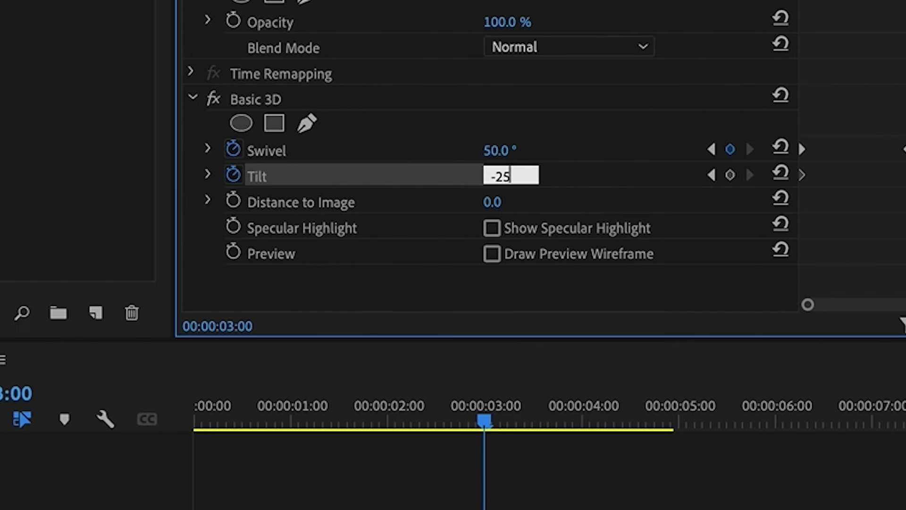
{"action": "type", "text": "-25"}
Keyframe the three-second pose: tilt -25°, clip shifted left, scale 233.2
{"action": "key", "text": "Return"}
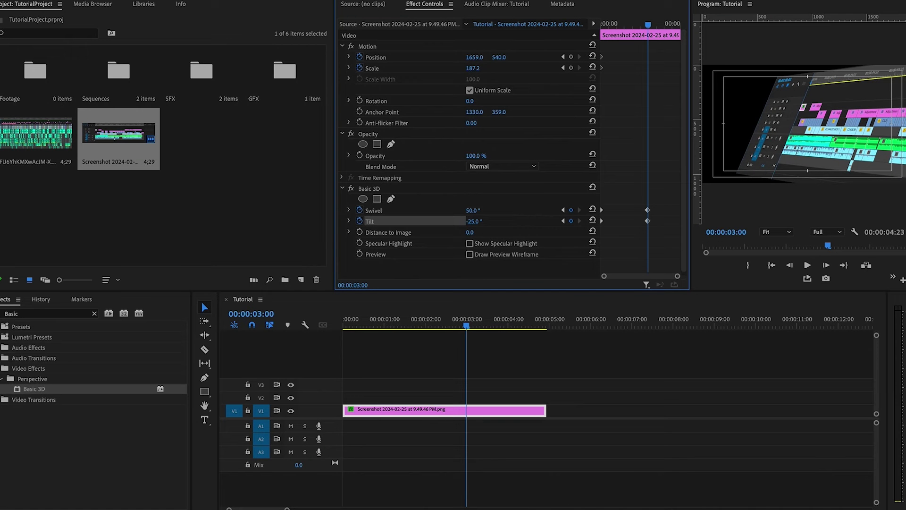
{"action": "left_click_drag", "start_coordinate": [477, 56], "coordinate": [424, 57]}
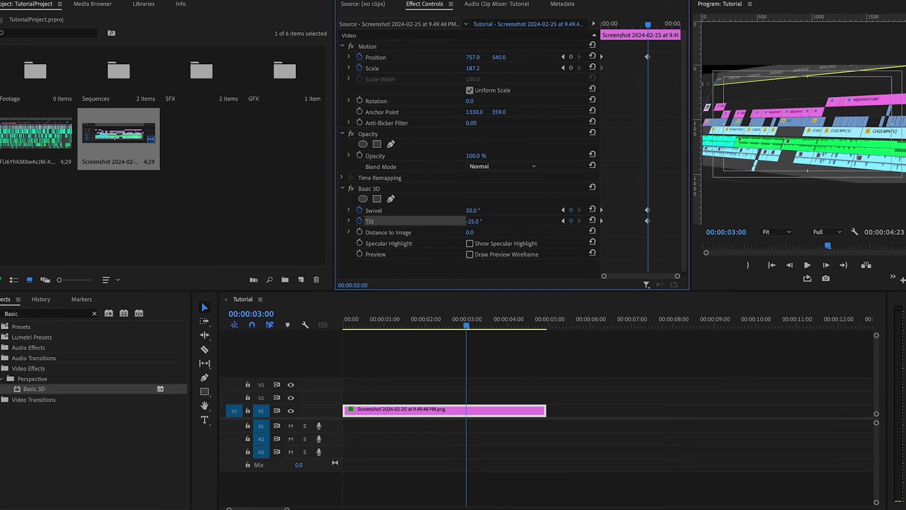
{"action": "left_click_drag", "start_coordinate": [476, 69], "coordinate": [514, 69]}
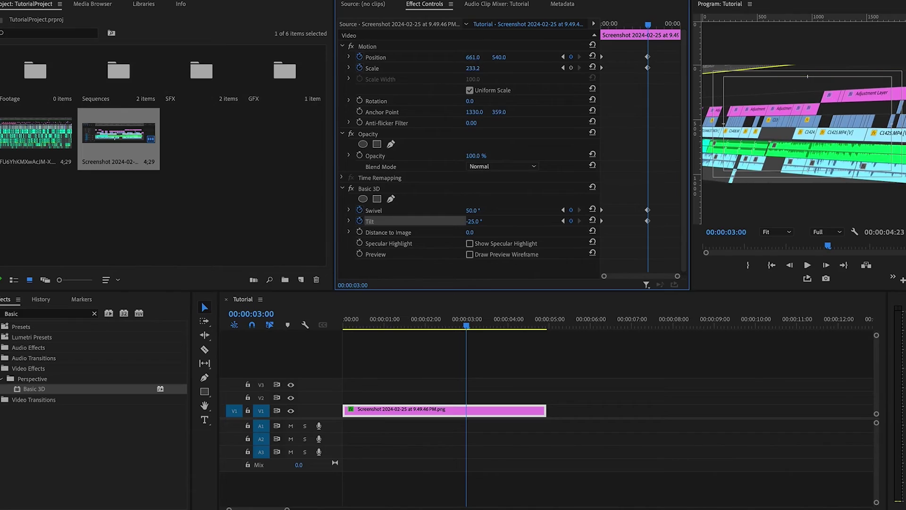